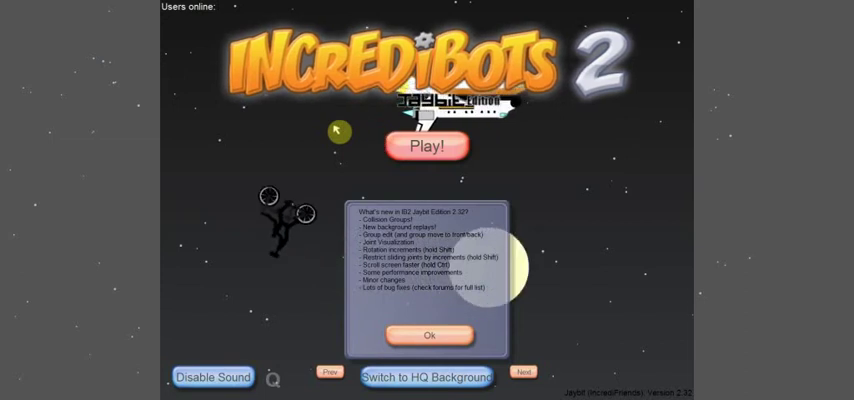
Advance three title-screen background replays, stopping on the grey machine at the lower right
click(530, 374)
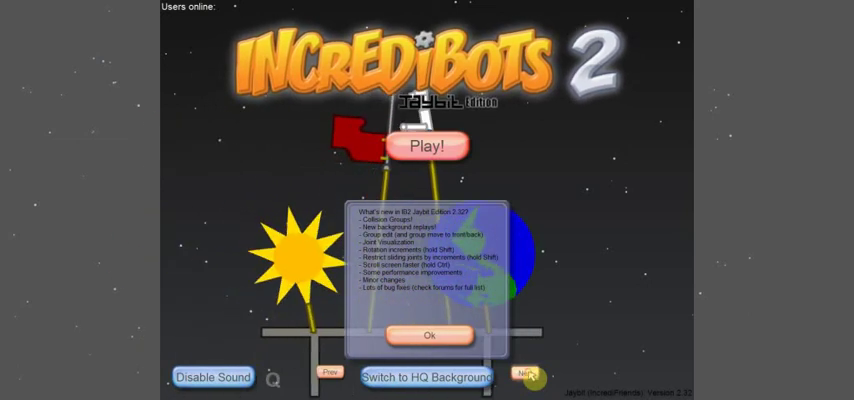
click(527, 373)
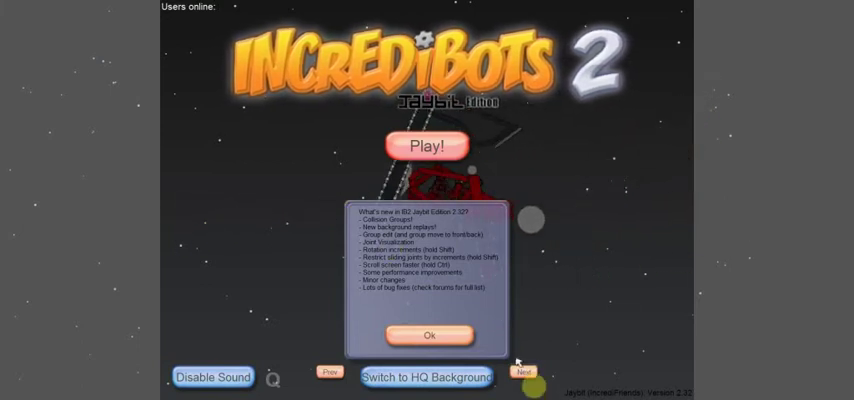
click(530, 374)
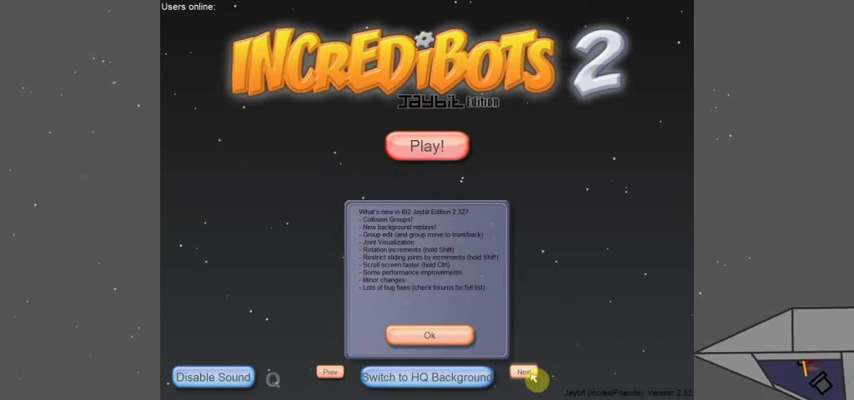